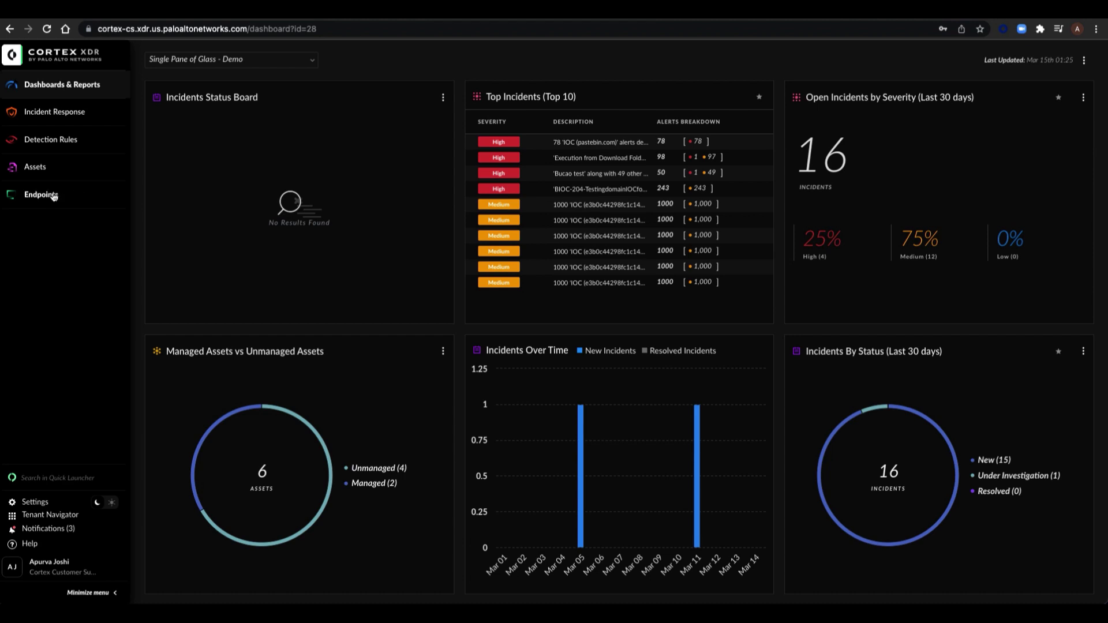
Step: Navigate to Policy Management and show the Prevention Profiles list
{"action": "left_click", "coordinate": [53, 196]}
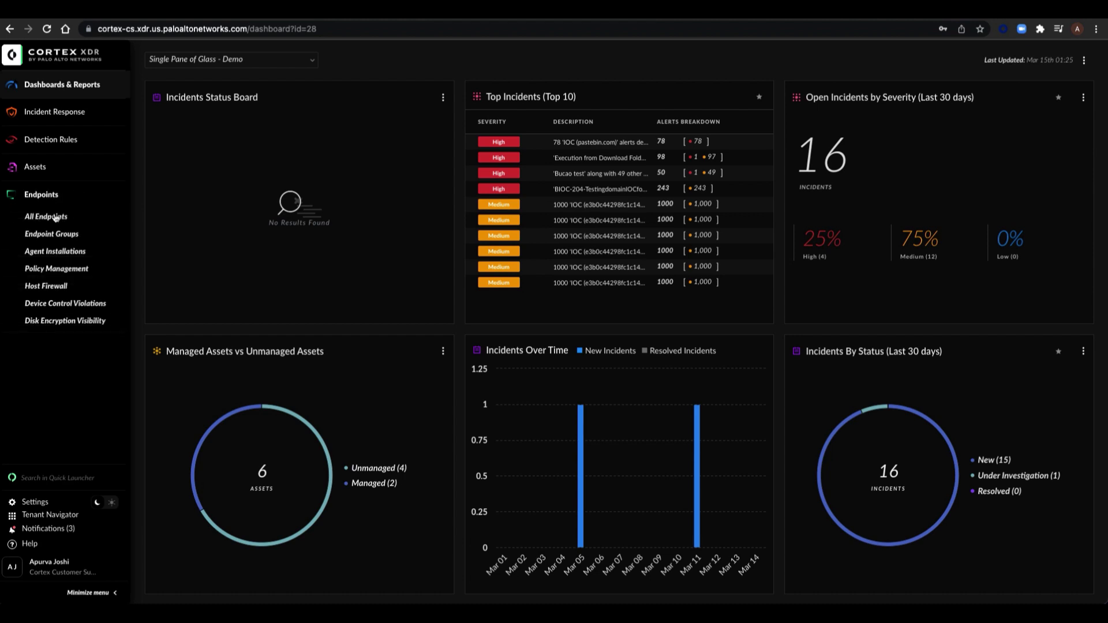
{"action": "left_click", "coordinate": [59, 270]}
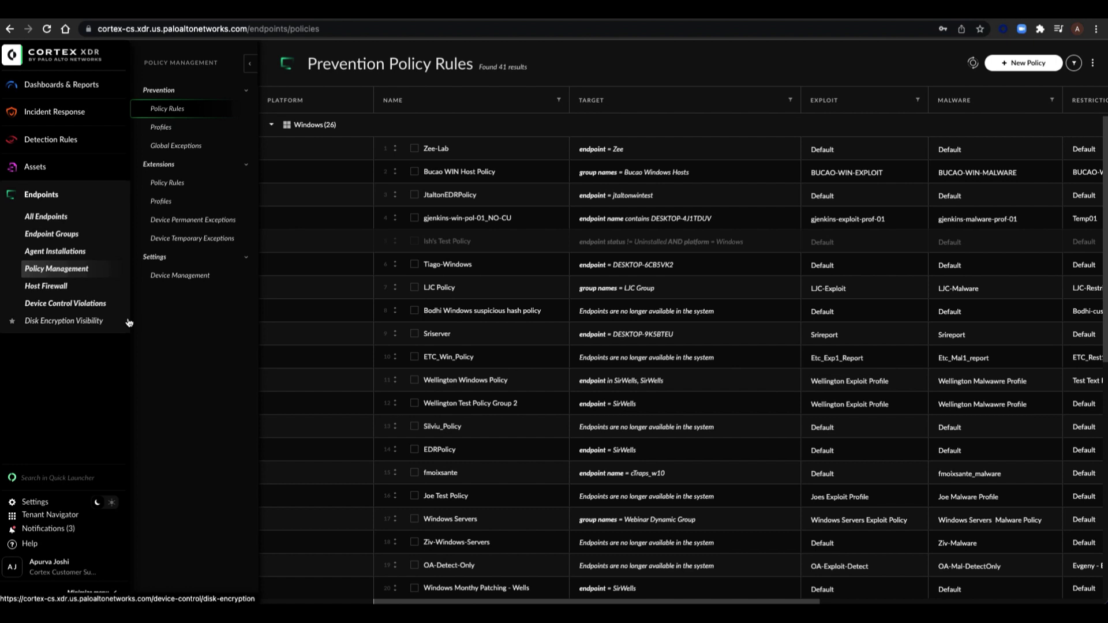
{"action": "left_click", "coordinate": [170, 127]}
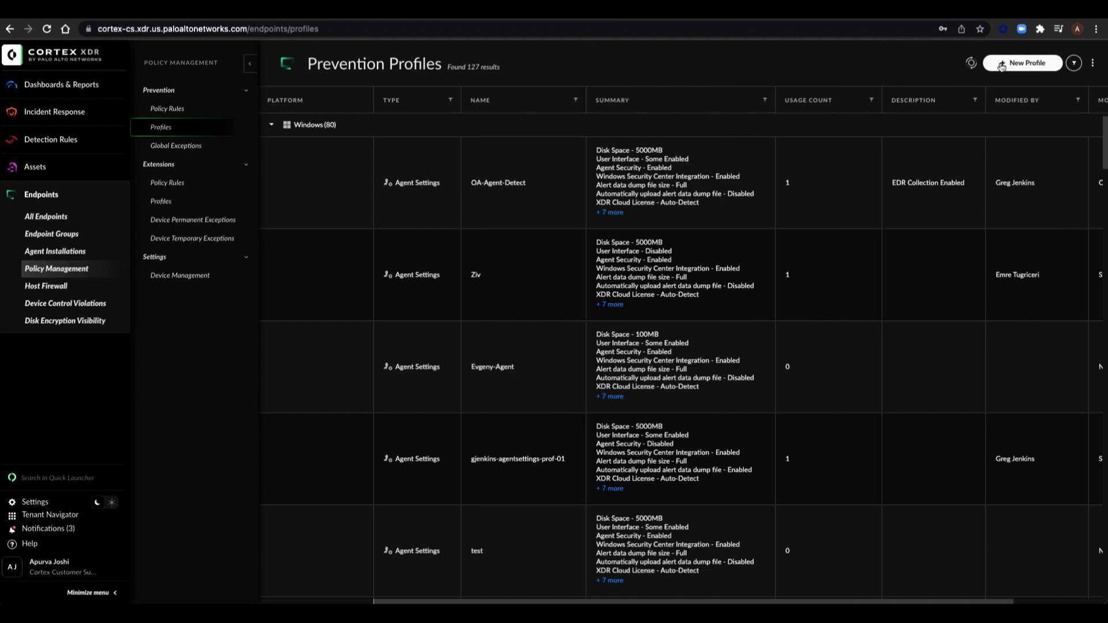
Step: Create a new profile with platform Windows and type Agent Settings, and continue to its form
{"action": "left_click", "coordinate": [1001, 65]}
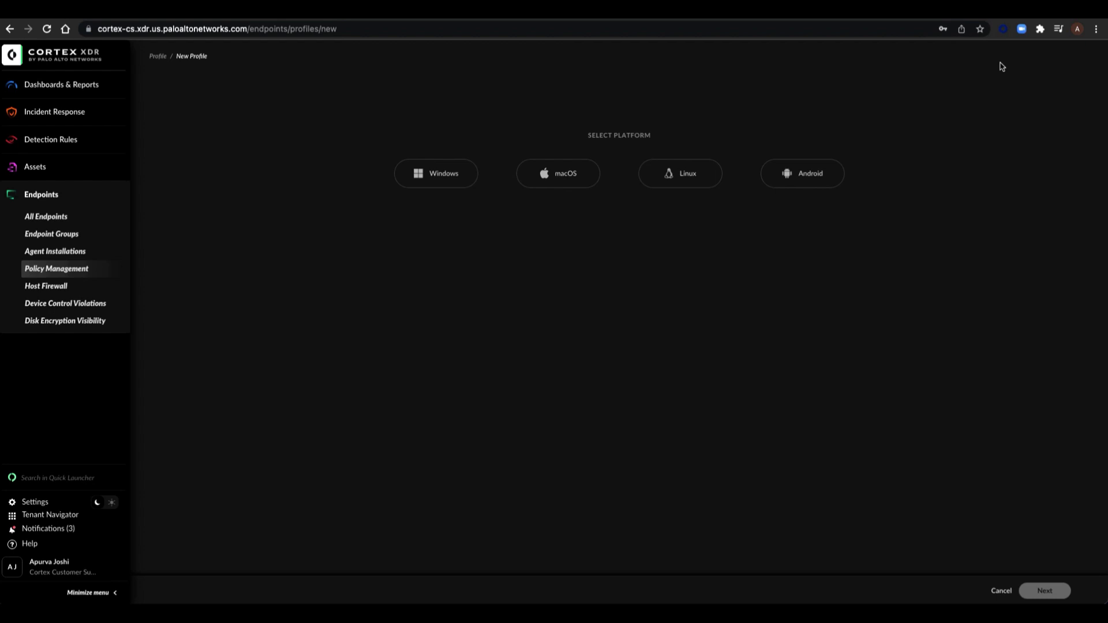
{"action": "left_click", "coordinate": [435, 180]}
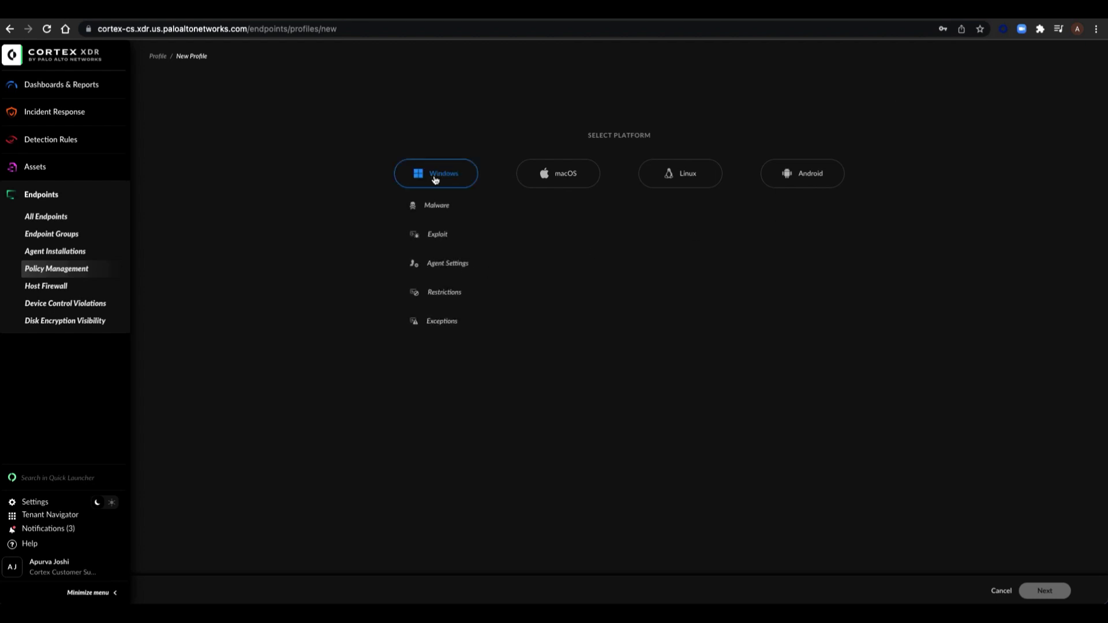
{"action": "left_click", "coordinate": [439, 266]}
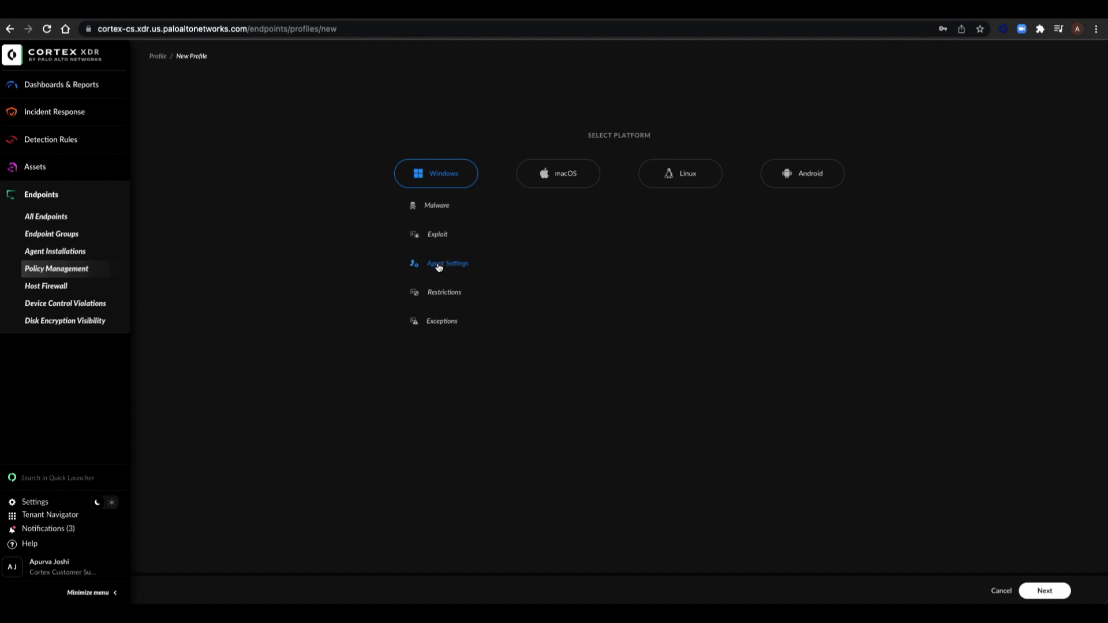
{"action": "left_click", "coordinate": [1042, 593]}
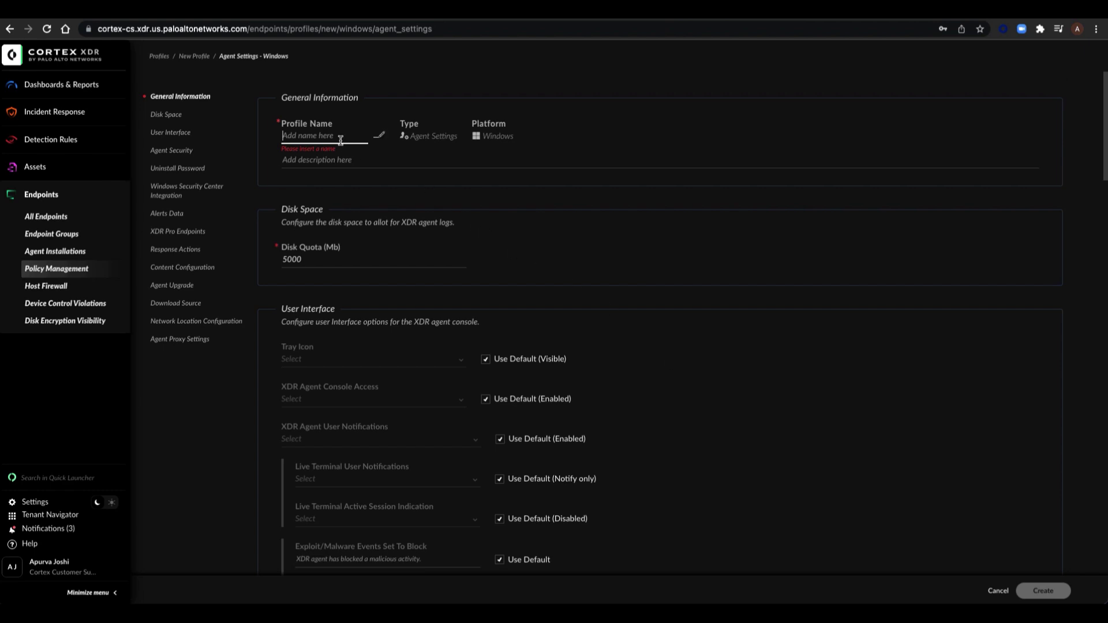
Step: Enter 'XDR_EDr' as the new agent settings profile name
{"action": "type", "text": "XDR_E"}
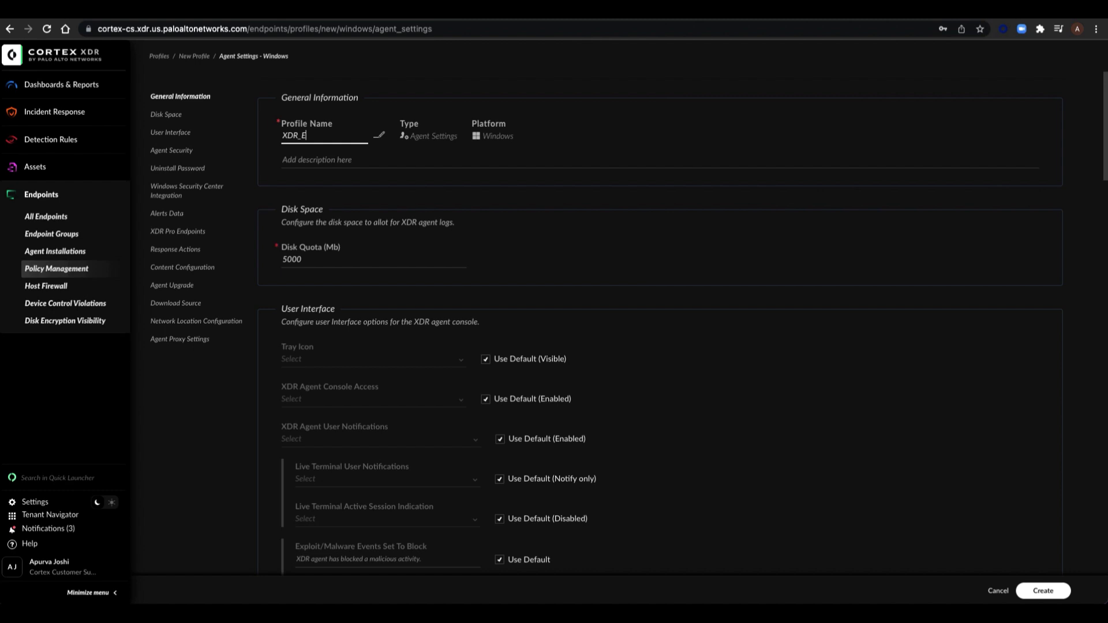
{"action": "type", "text": "Dr"}
{"action": "left_click", "coordinate": [593, 242]}
Step: Set XDR Pro Endpoints to Enabled, create the XDR_EDr profile, and start a new policy rule
{"action": "left_click", "coordinate": [181, 232]}
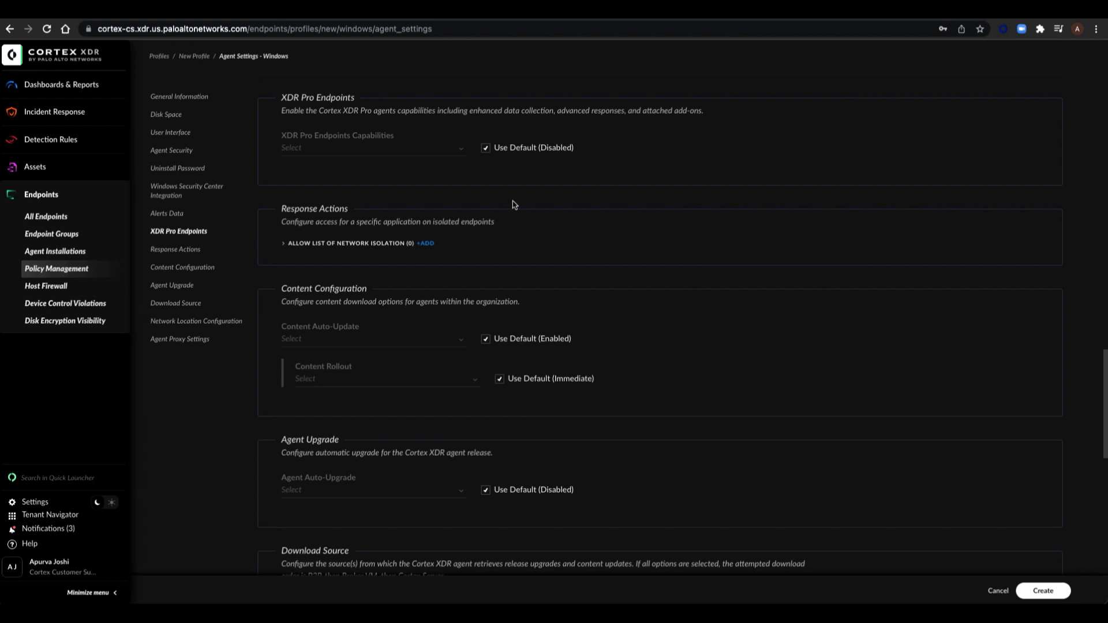
{"action": "left_click", "coordinate": [485, 147]}
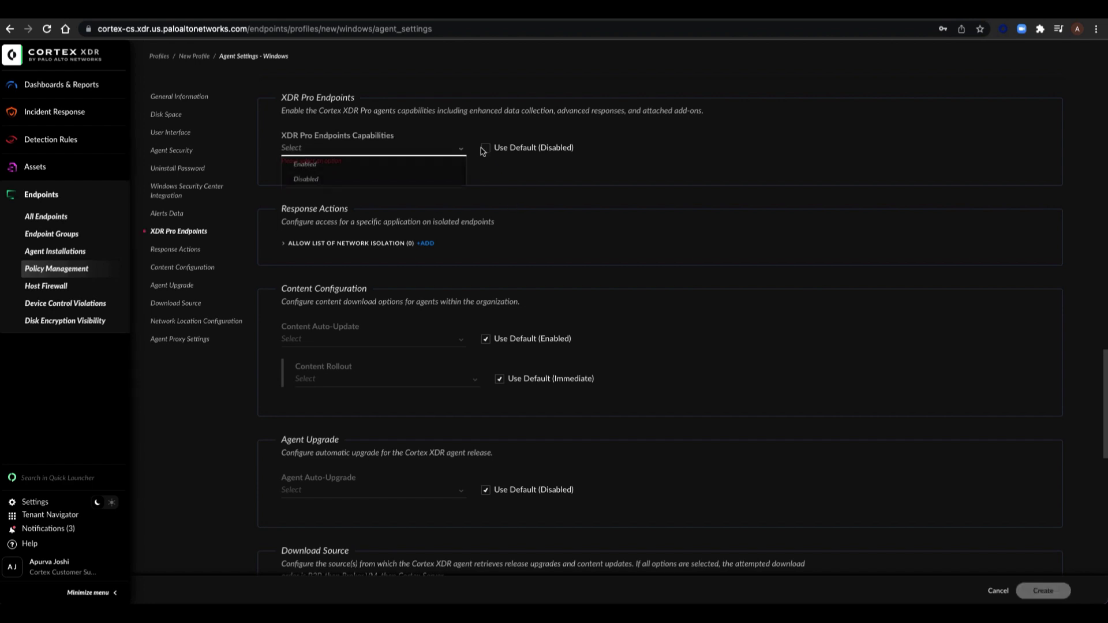
{"action": "left_click", "coordinate": [439, 166]}
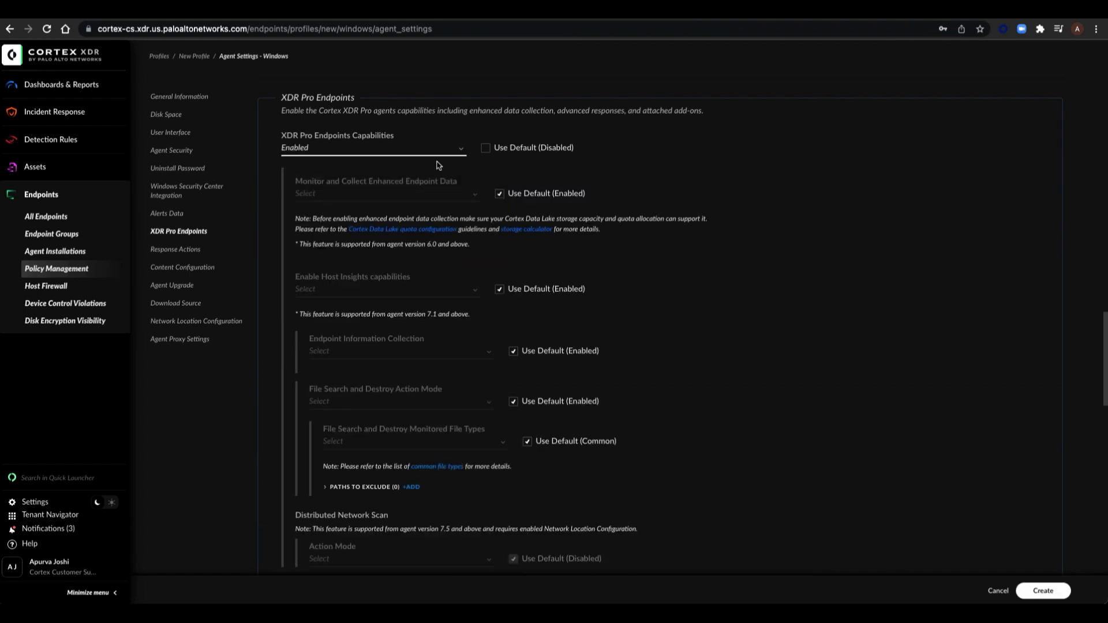
{"action": "left_click", "coordinate": [1045, 591]}
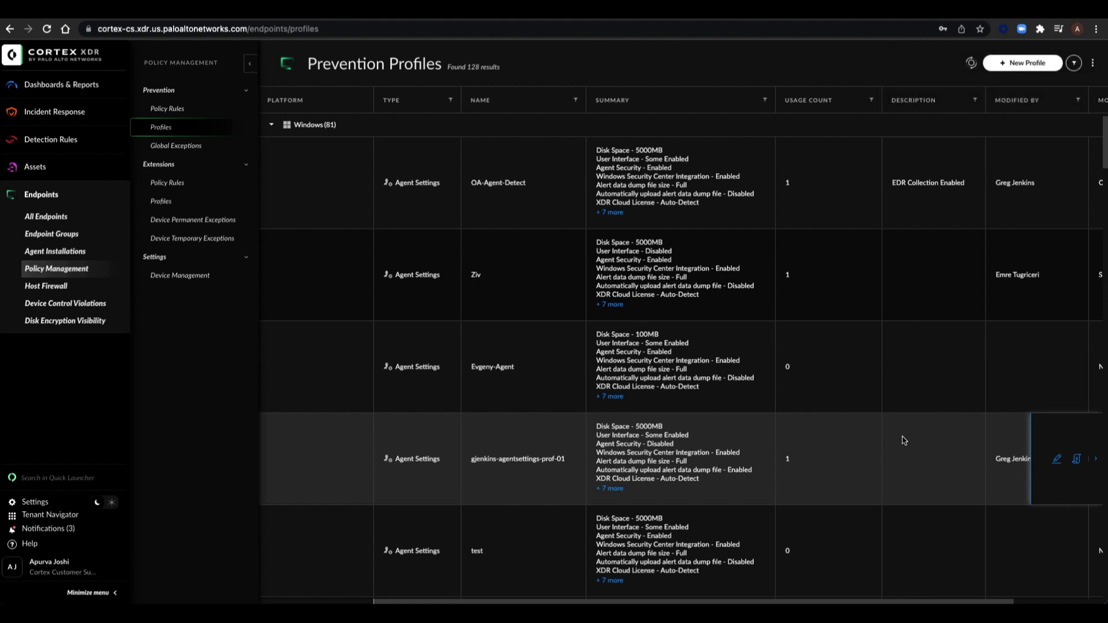
{"action": "left_click", "coordinate": [179, 109]}
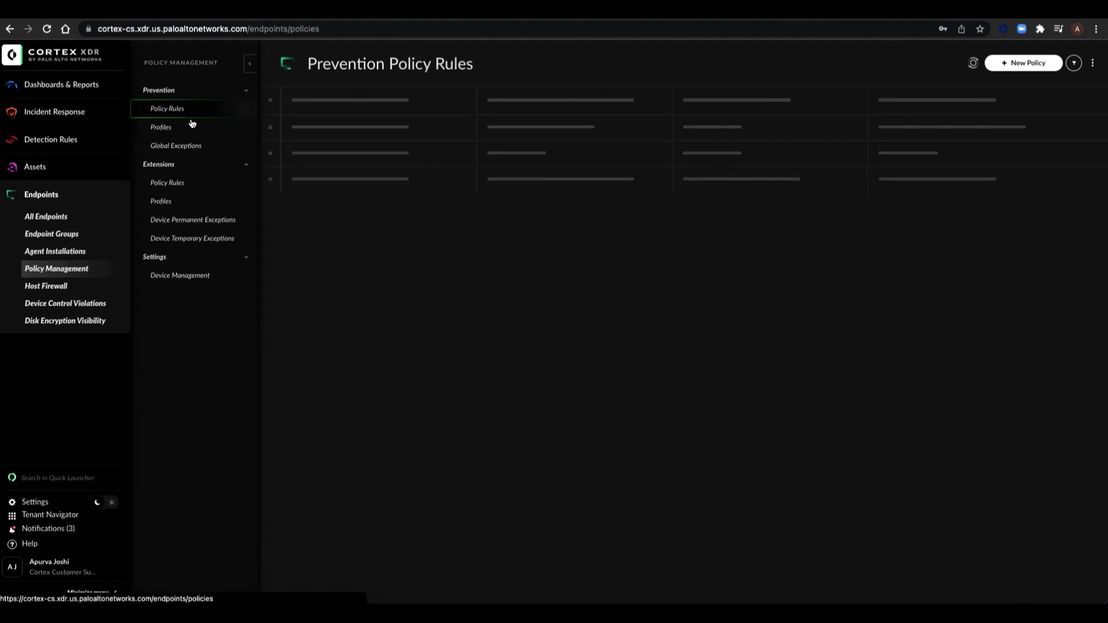
{"action": "left_click", "coordinate": [1019, 67]}
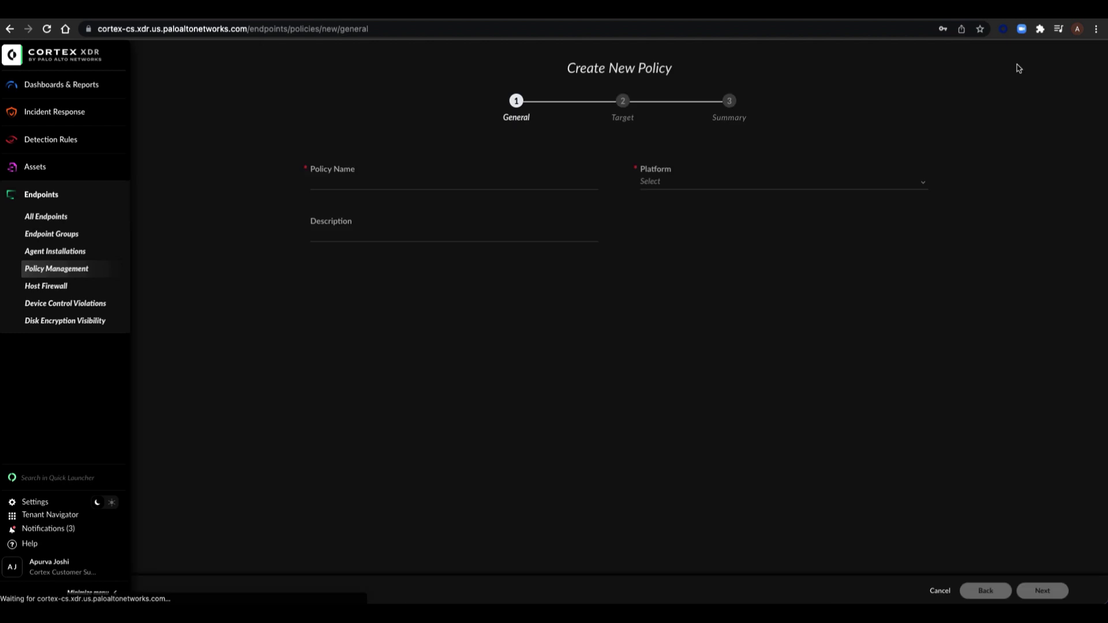
Step: Name the policy 'EDR Policy', set platform to Windows, and assign XDR_EDr agent settings
{"action": "left_click", "coordinate": [414, 181]}
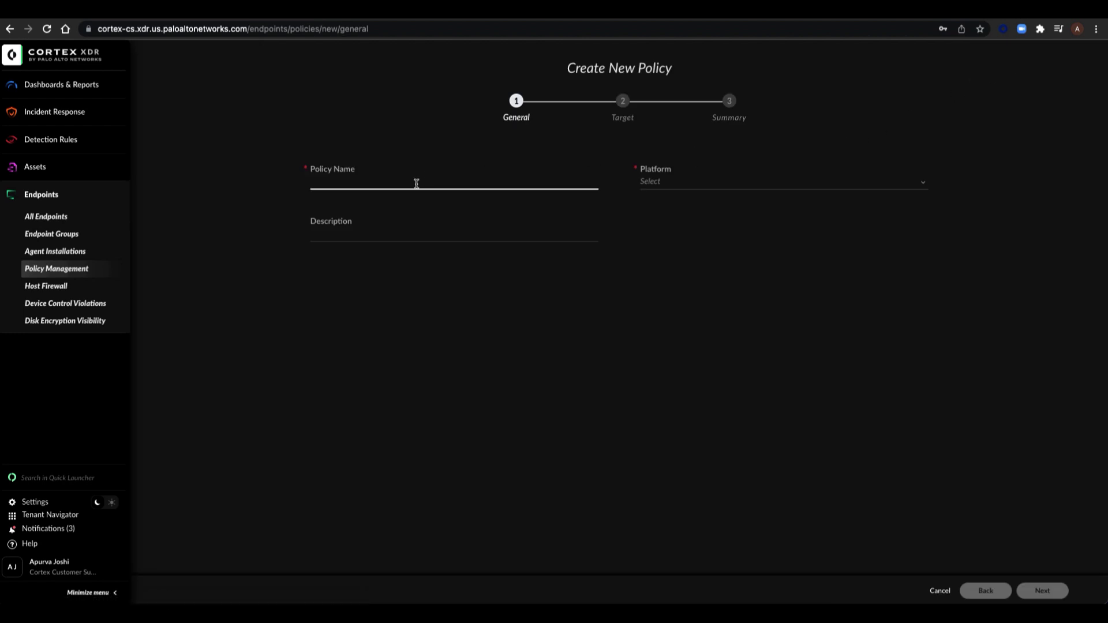
{"action": "type", "text": "EDR Policy"}
{"action": "left_click", "coordinate": [676, 185]}
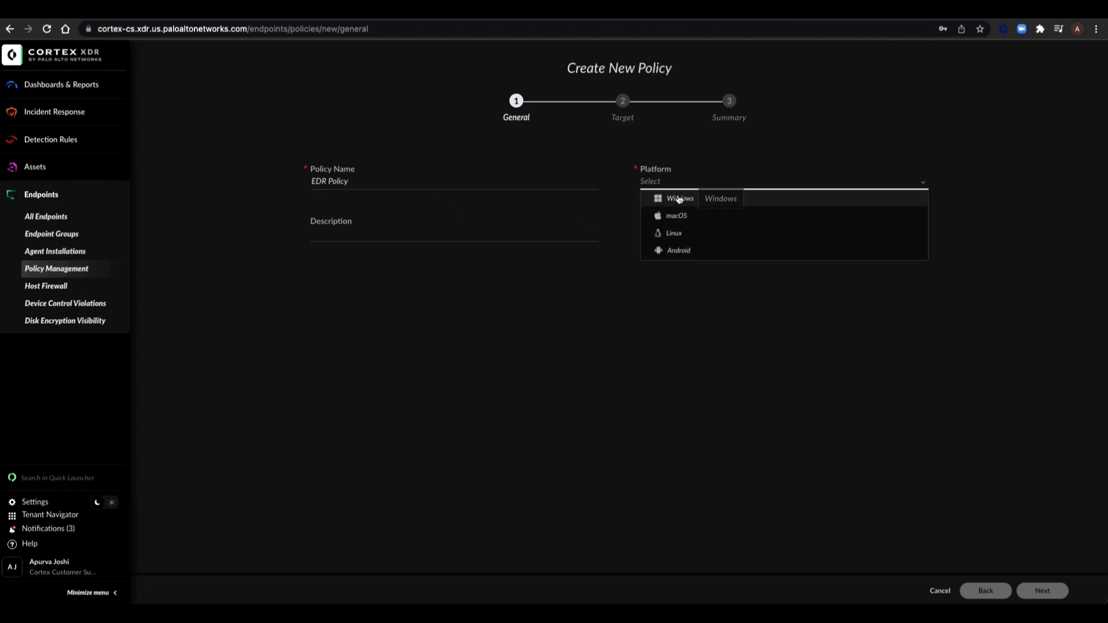
{"action": "left_click", "coordinate": [679, 199]}
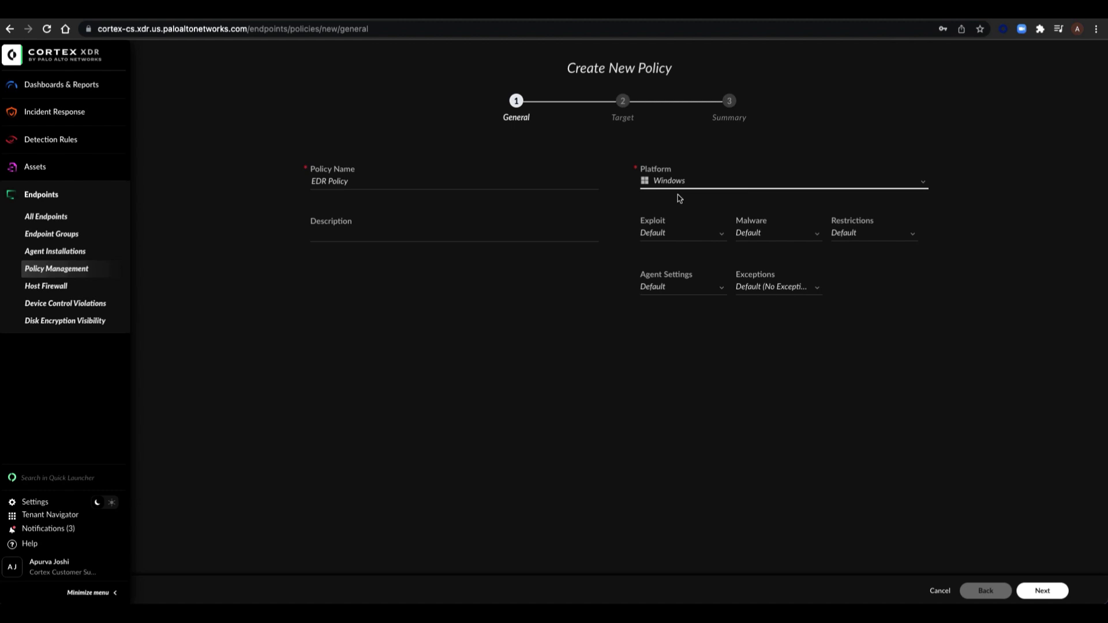
{"action": "left_click", "coordinate": [659, 290]}
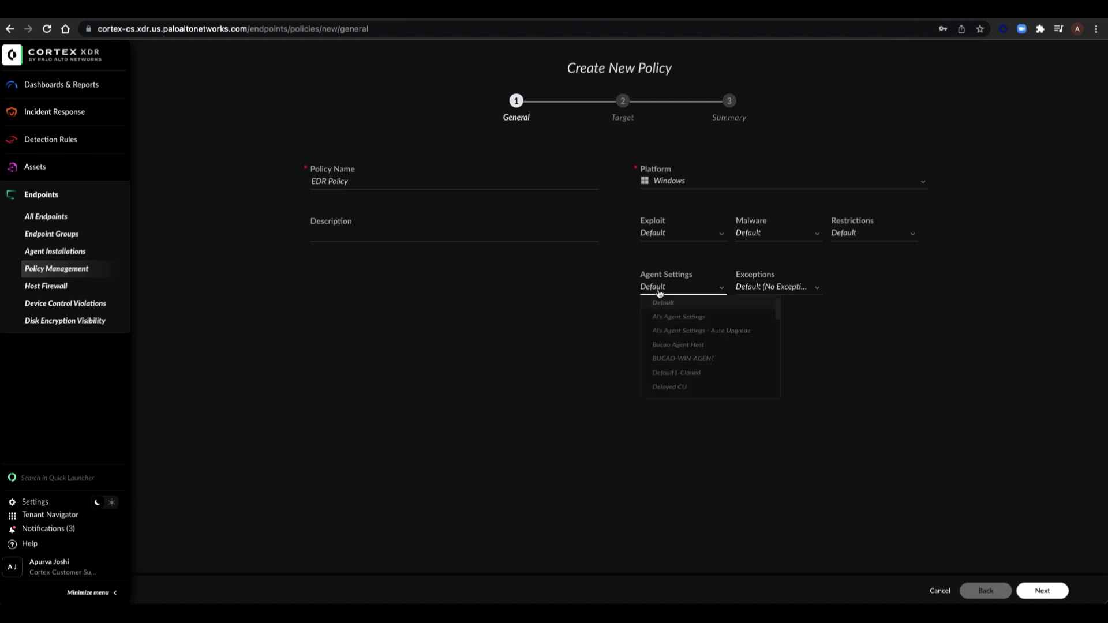
{"action": "scroll", "coordinate": [695, 372], "scroll_direction": "down", "scroll_amount": 5}
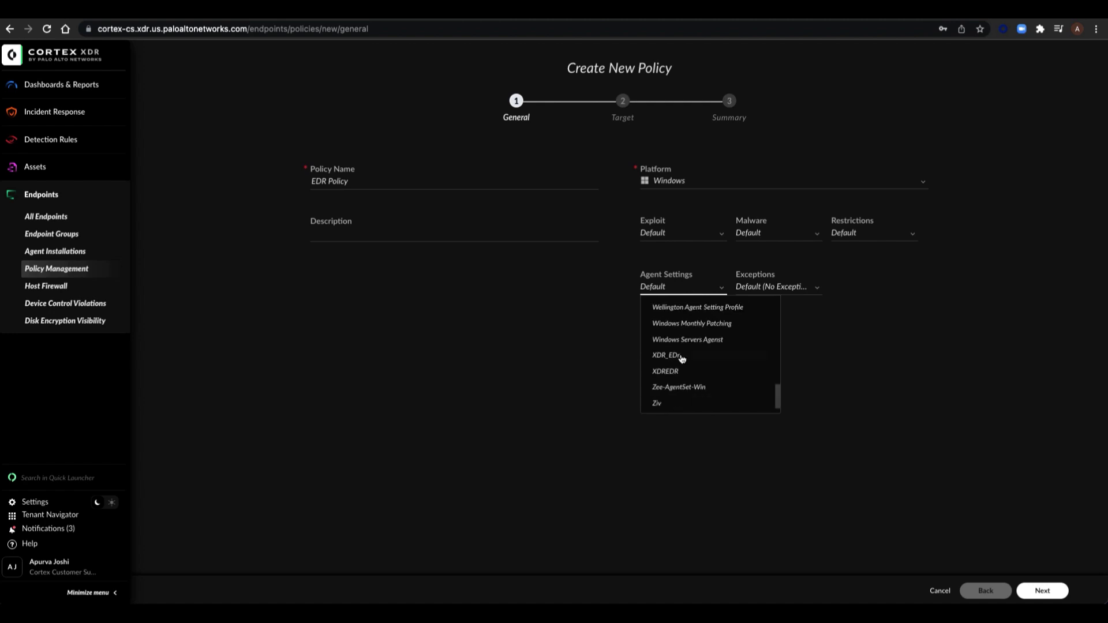
{"action": "left_click", "coordinate": [679, 357]}
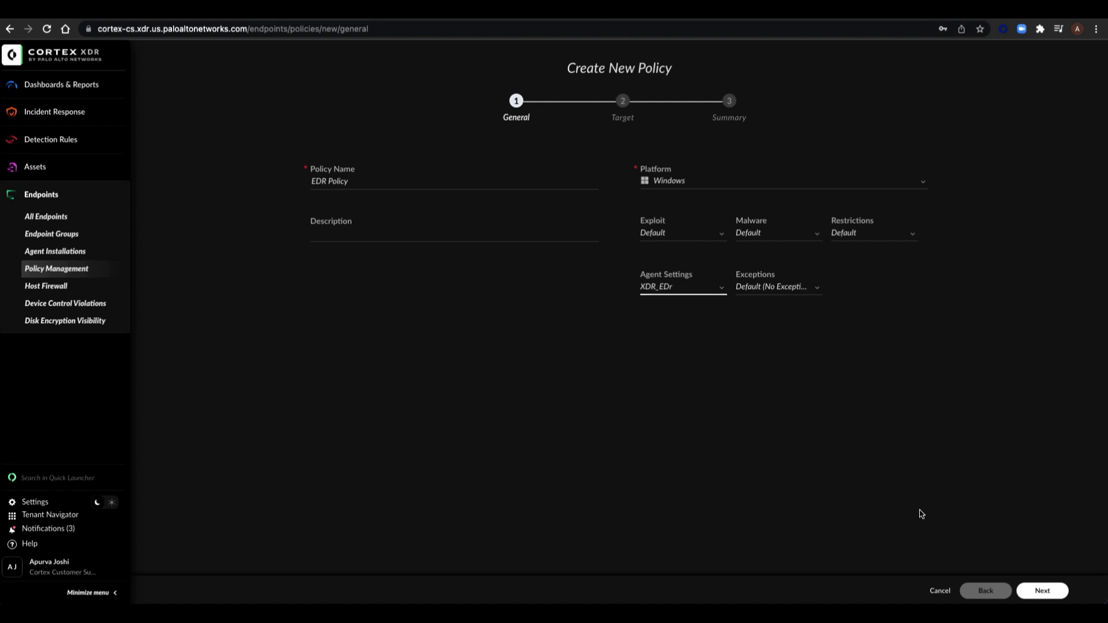
{"action": "left_click", "coordinate": [1040, 591]}
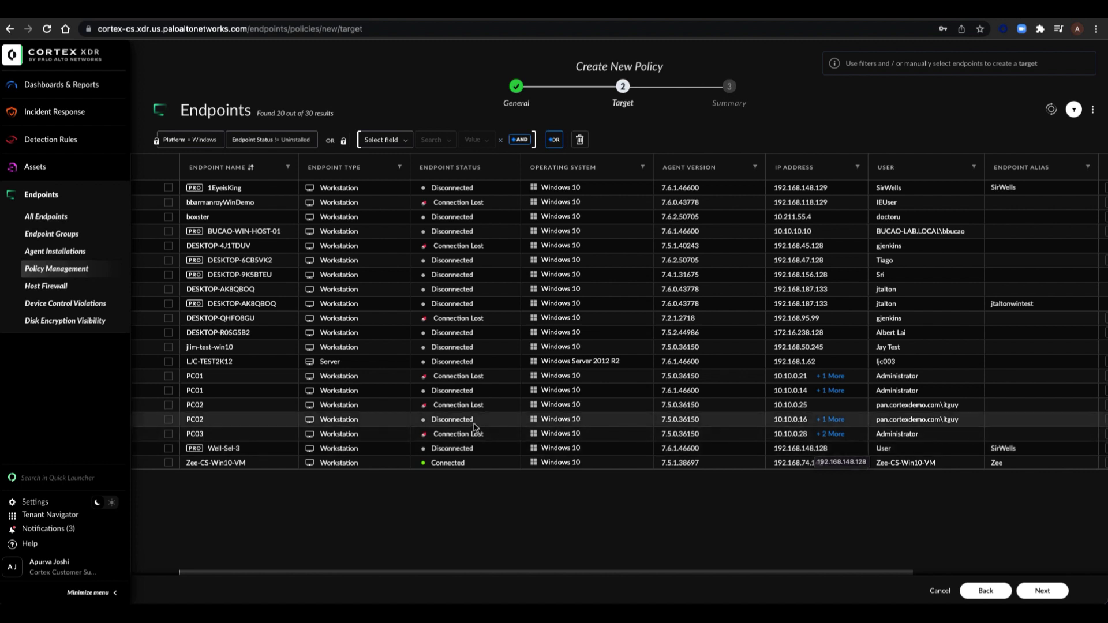
Step: Select five target endpoints (both PC01, both PC02, and PC03) and proceed to the summary
{"action": "left_click", "coordinate": [168, 376]}
{"action": "left_click", "coordinate": [168, 390]}
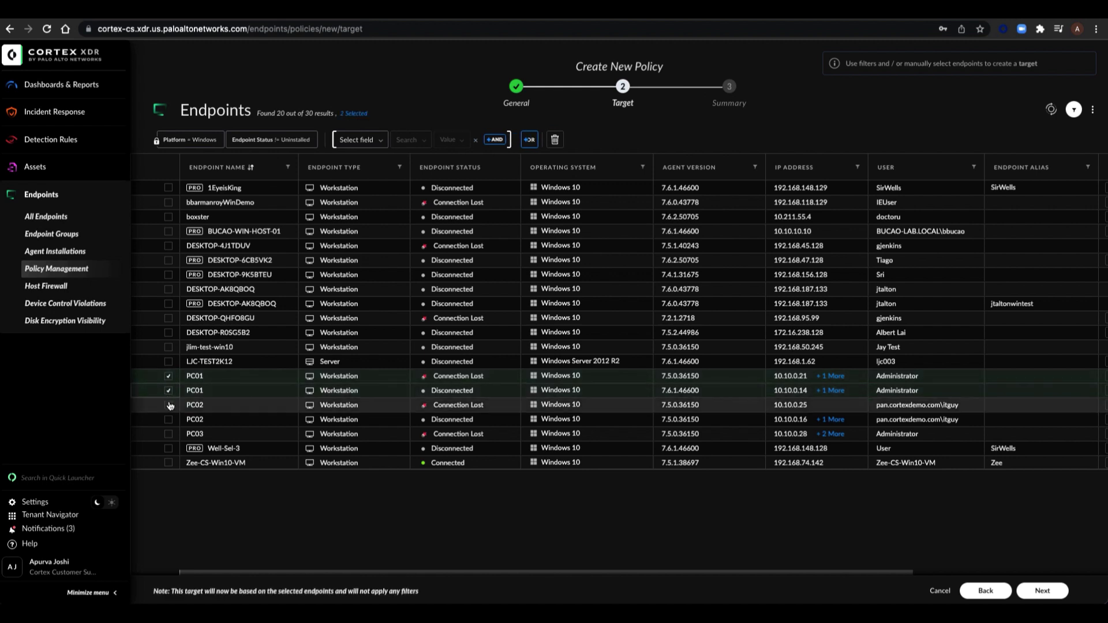
{"action": "left_click", "coordinate": [168, 405]}
{"action": "left_click", "coordinate": [168, 419]}
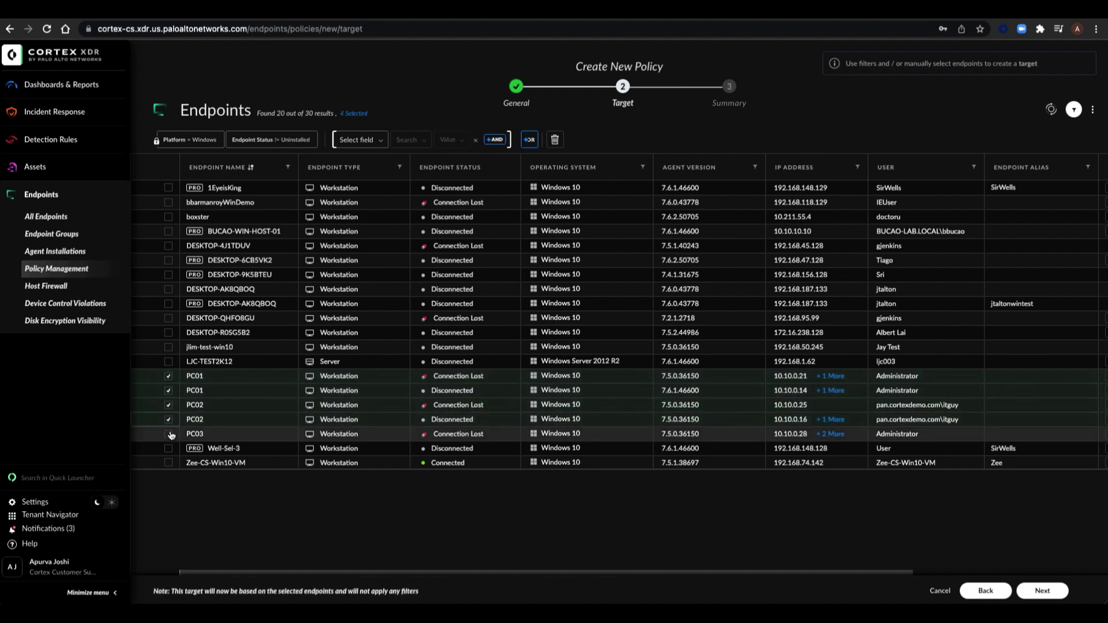
{"action": "left_click", "coordinate": [169, 434]}
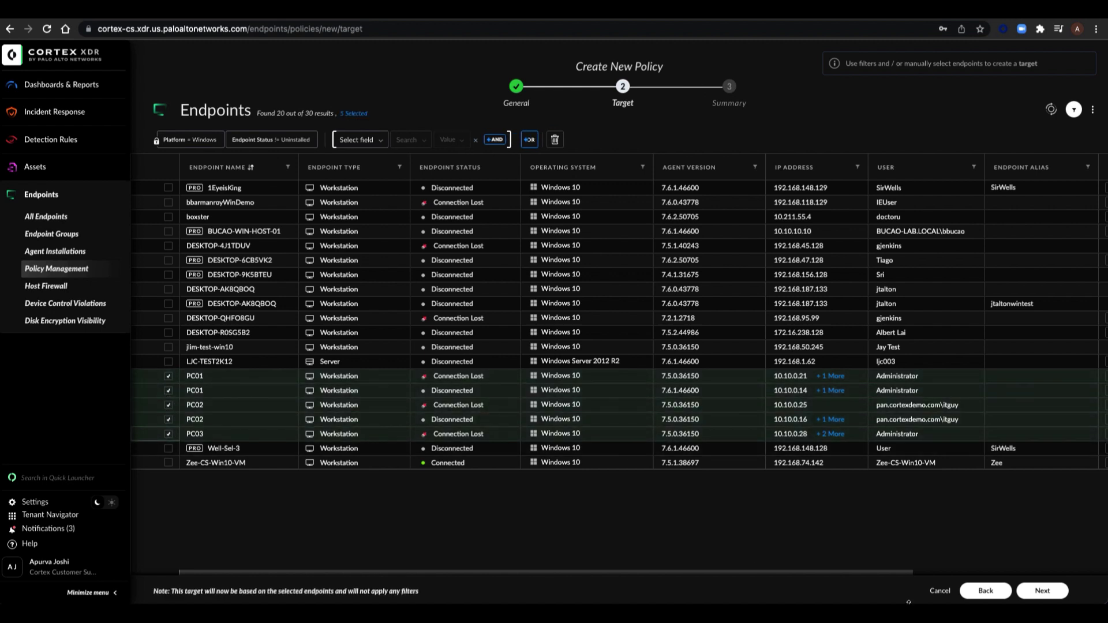
{"action": "left_click", "coordinate": [1032, 592]}
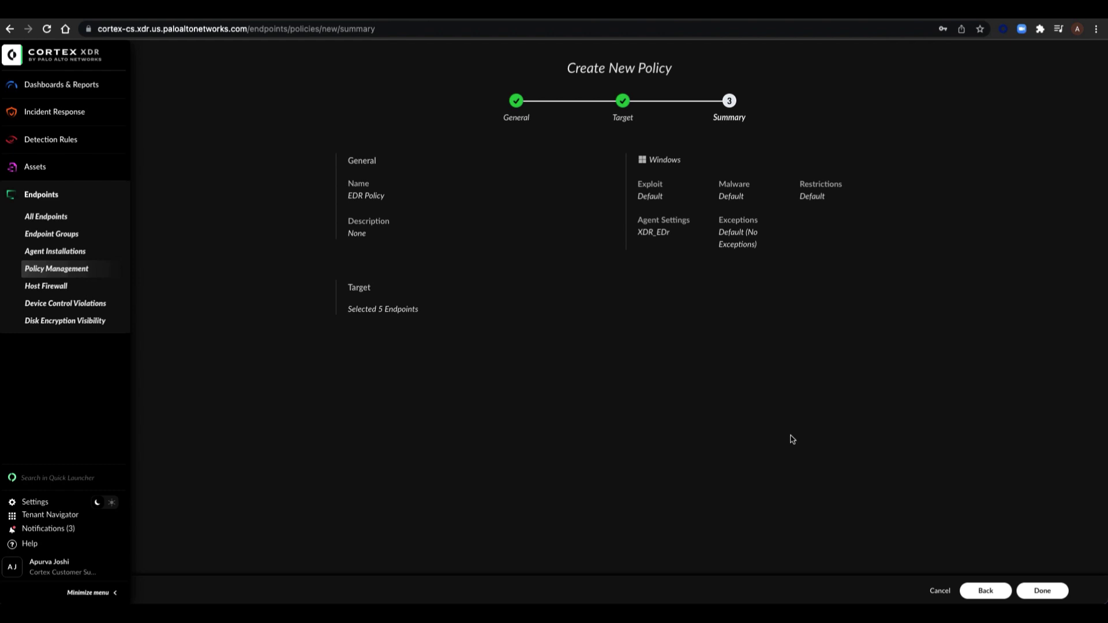
Step: Finish the EDR Policy rule to add it to Prevention Policy Rules
{"action": "left_click", "coordinate": [1043, 591]}
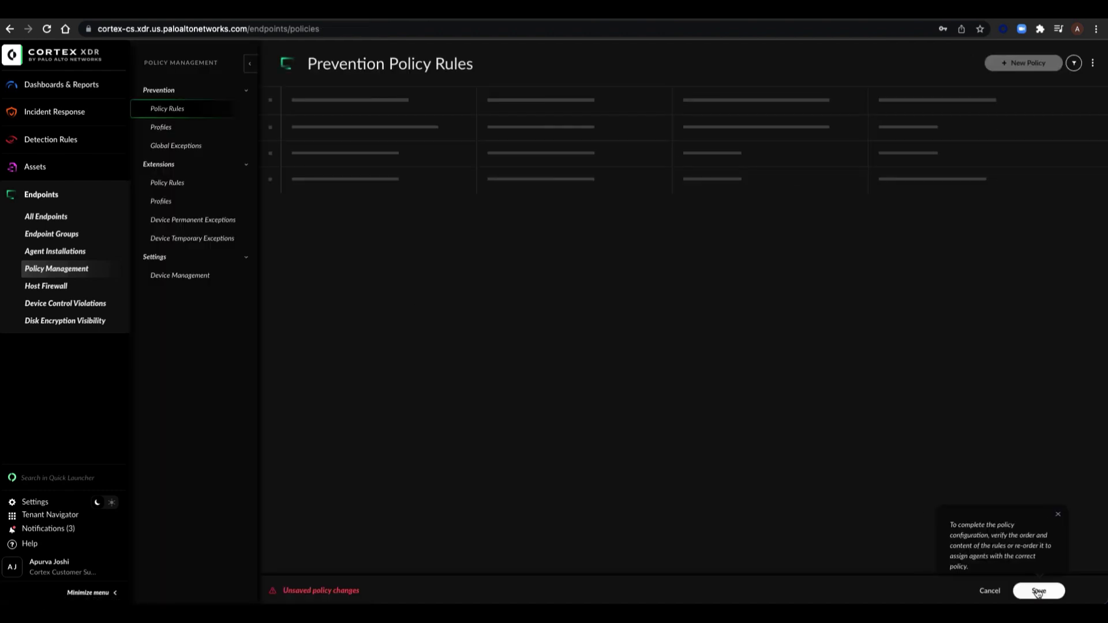